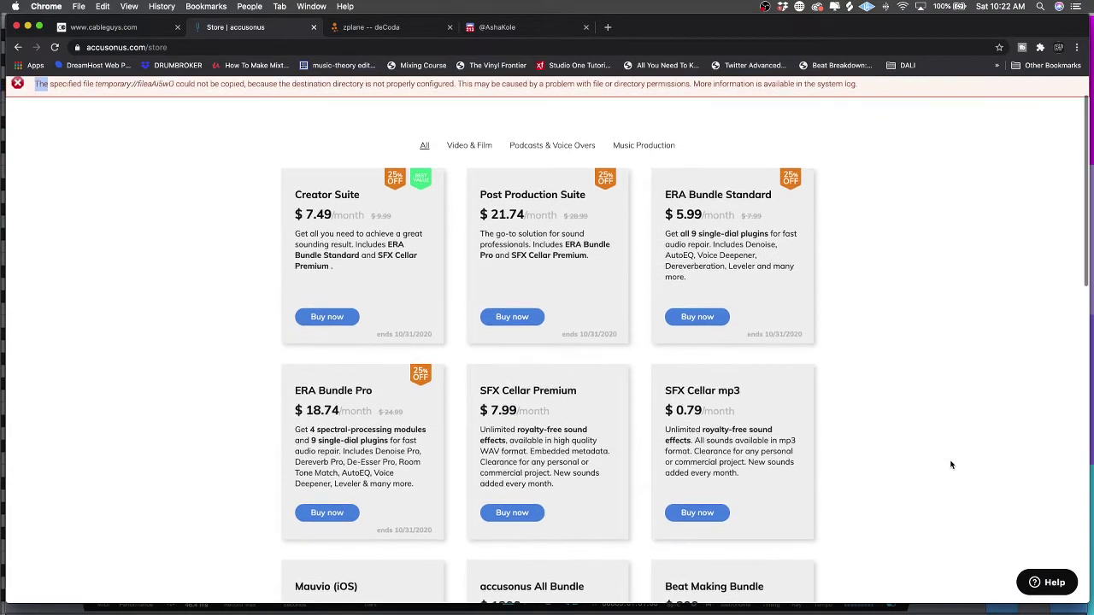
# Step: Browse the accusonus store page, then minimize Chrome to reveal the '2020-10-24 CMP' Studio One song
pyautogui.scroll(-3, 951, 465)
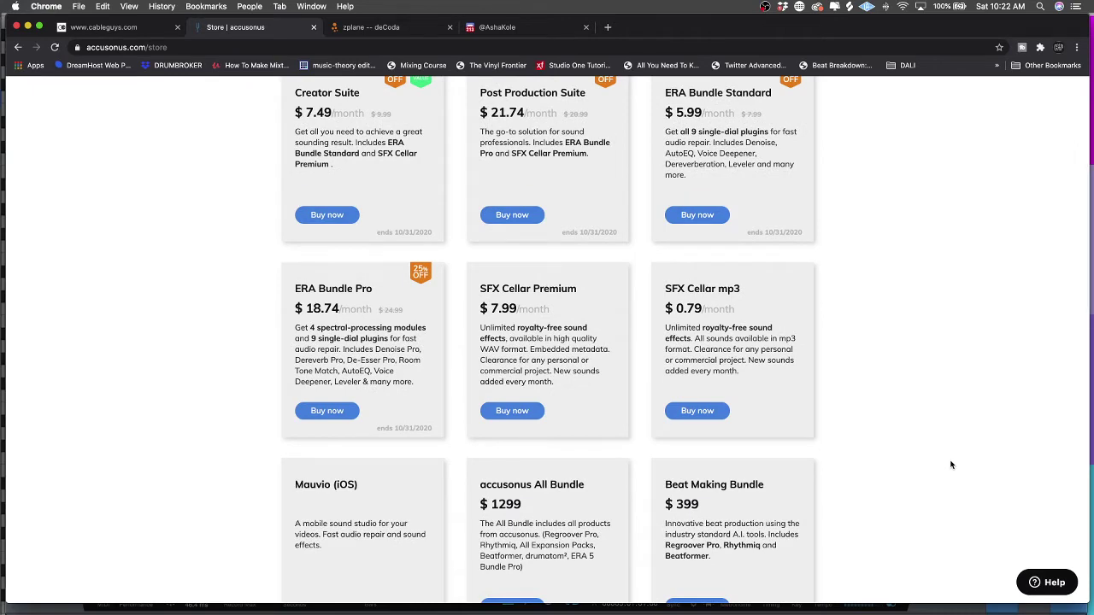
pyautogui.scroll(1, 952, 465)
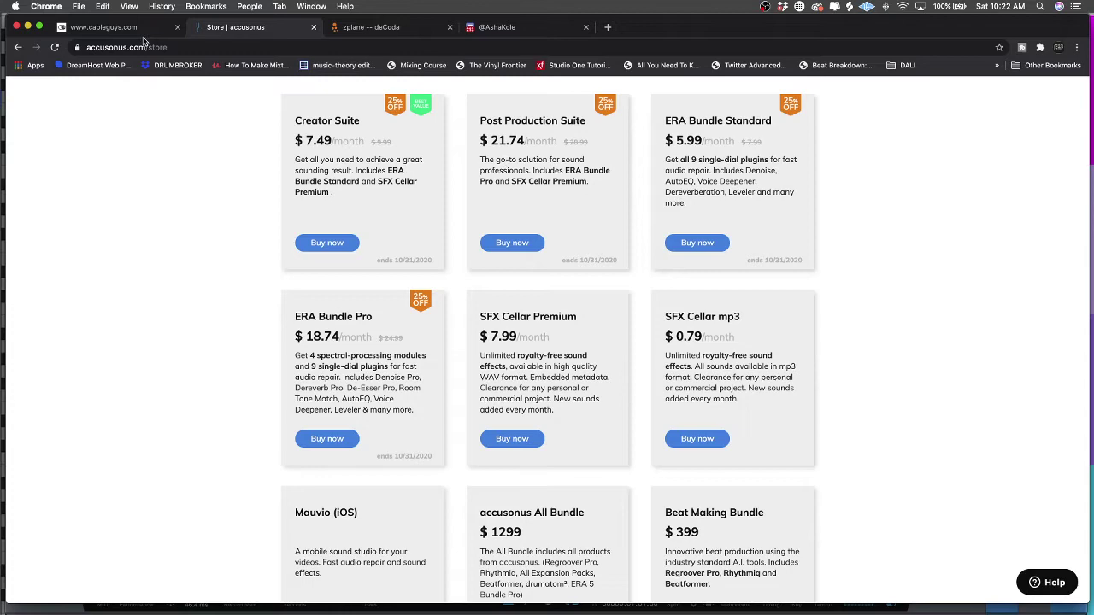
pyautogui.click(27, 28)
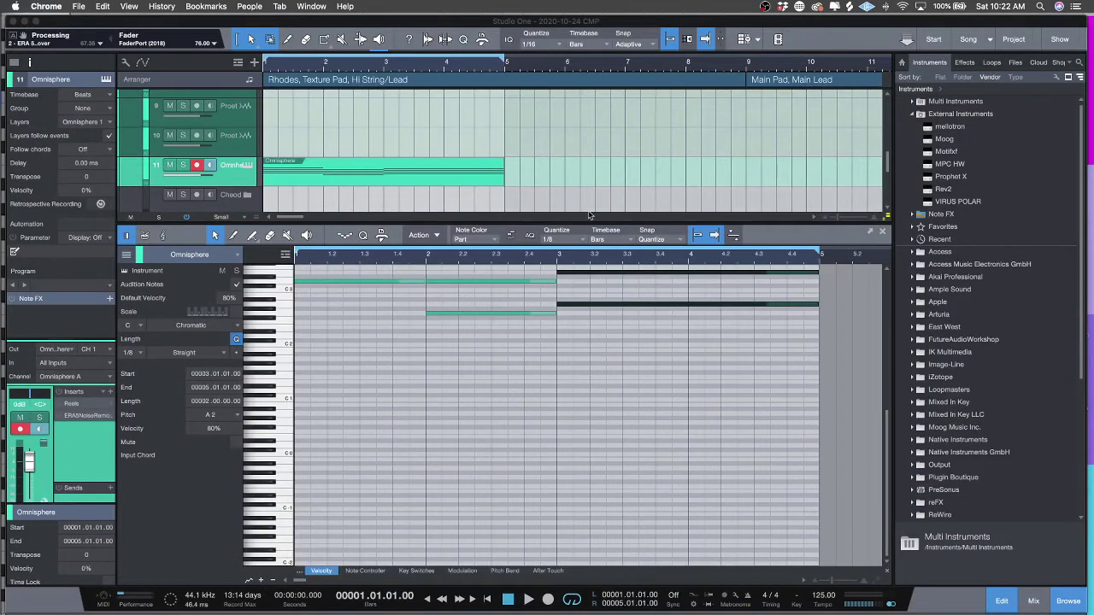
# Step: Bring the Studio One session with the Omnisphere track to the front
pyautogui.click(600, 228)
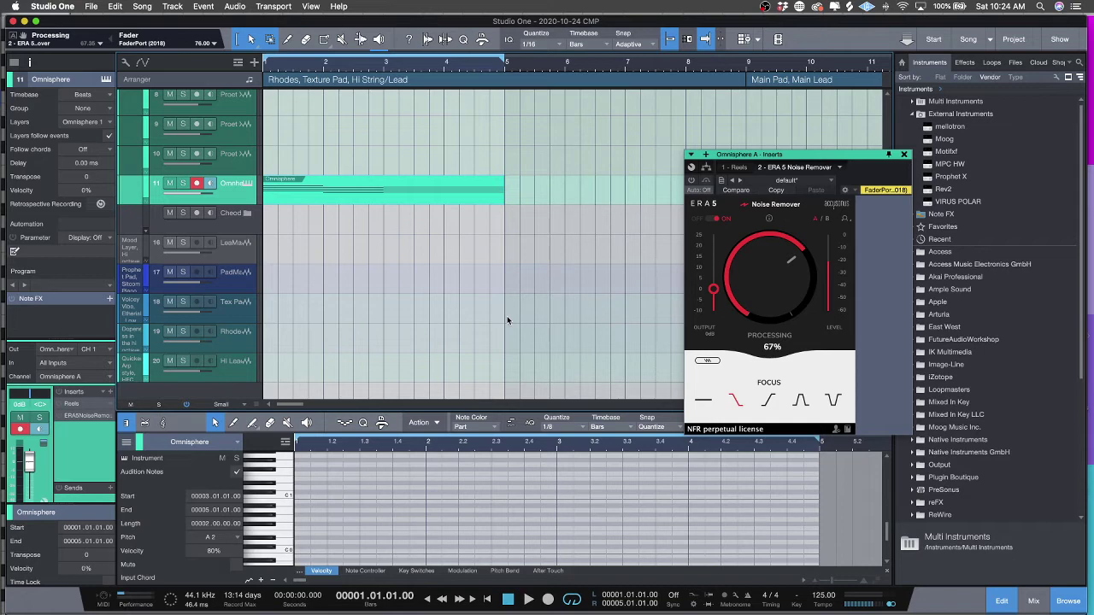
# Step: Make the Omnisphere track taller to show routing, check Reels, then close its inserts window
pyautogui.scroll(-1, 507, 321)
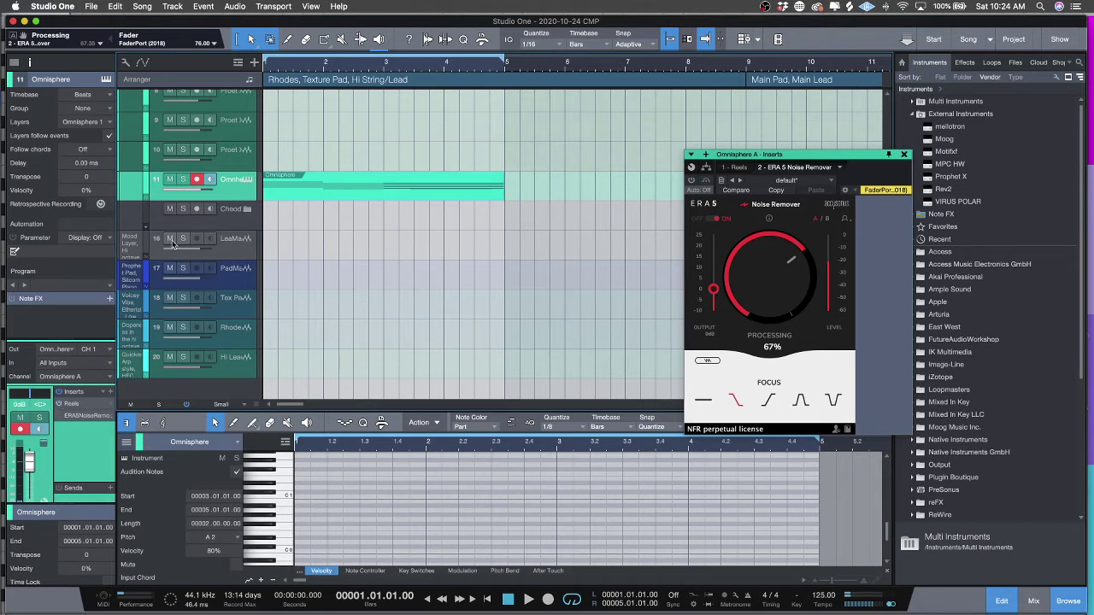
pyautogui.moveTo(239, 203); pyautogui.dragTo(244, 296)
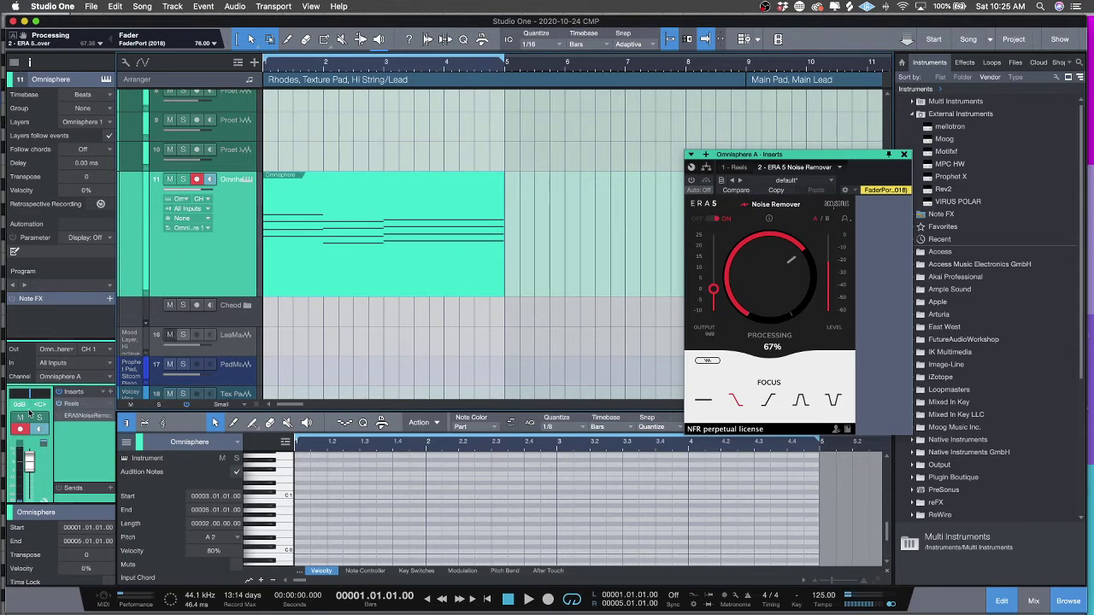
pyautogui.click(735, 167)
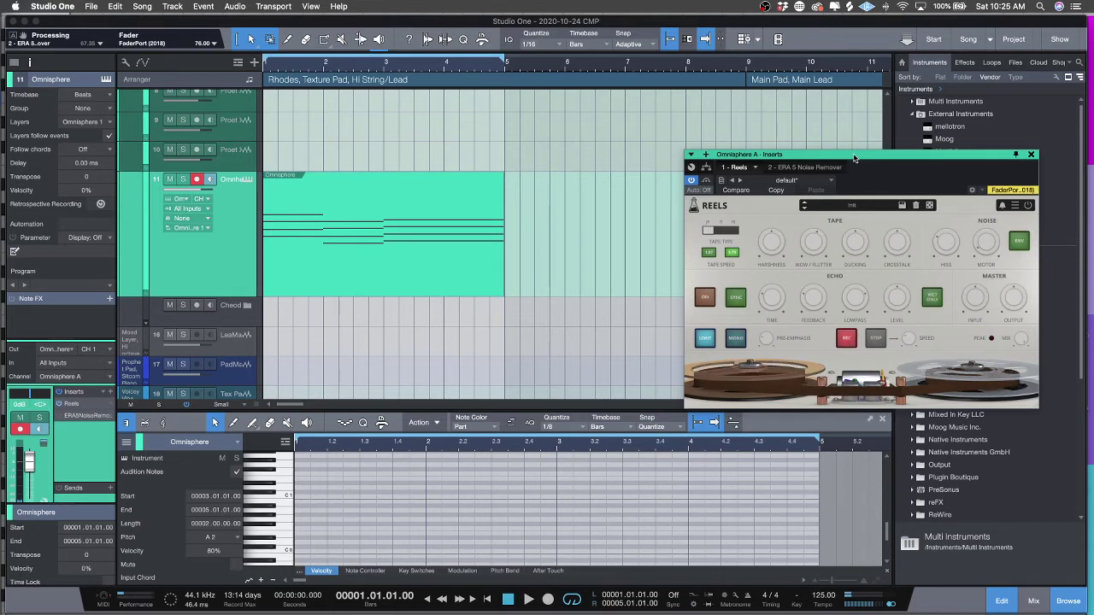
pyautogui.moveTo(867, 169); pyautogui.dragTo(779, 168)
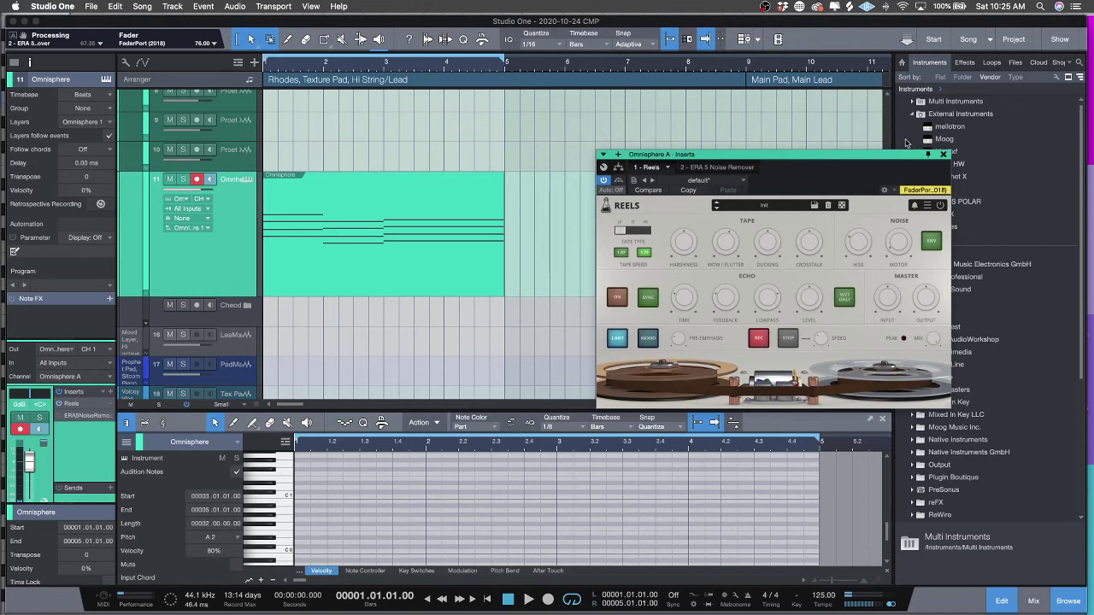
pyautogui.press('super+w')
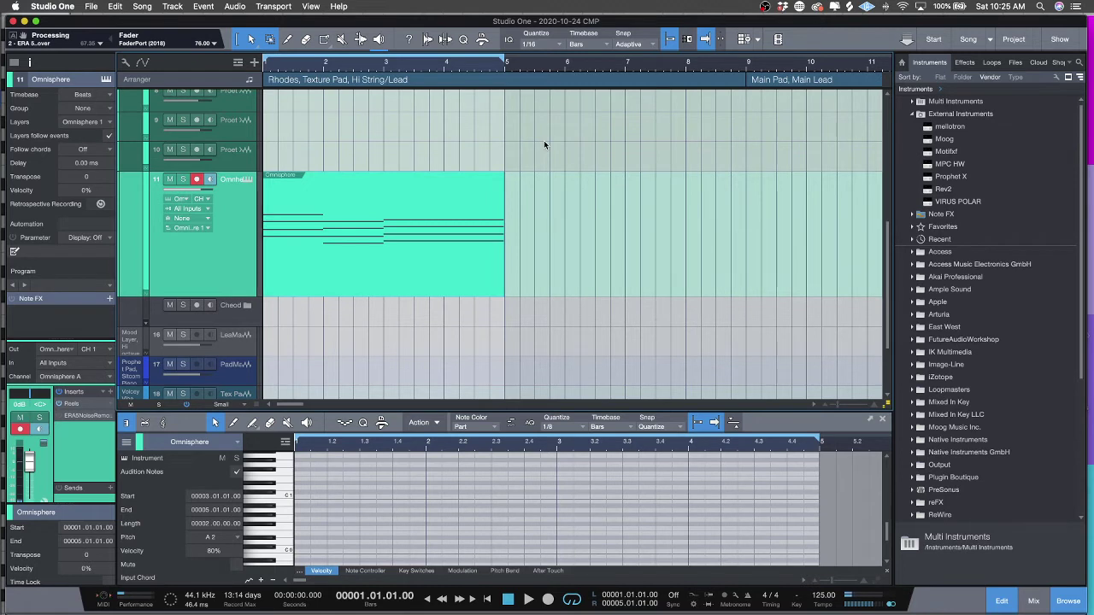
pyautogui.press('space')
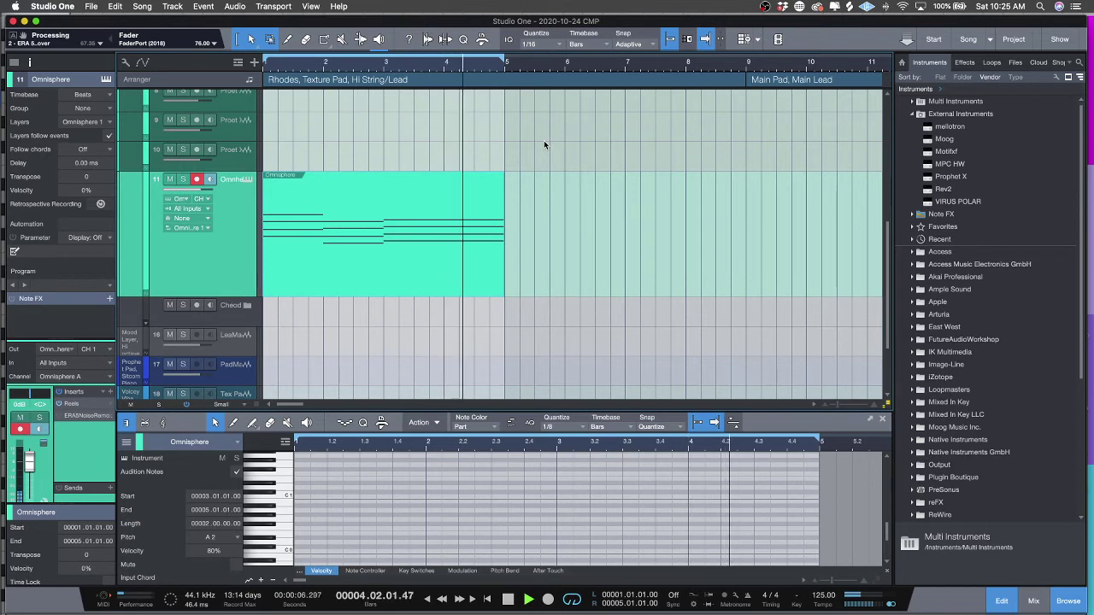
pyautogui.press('space')
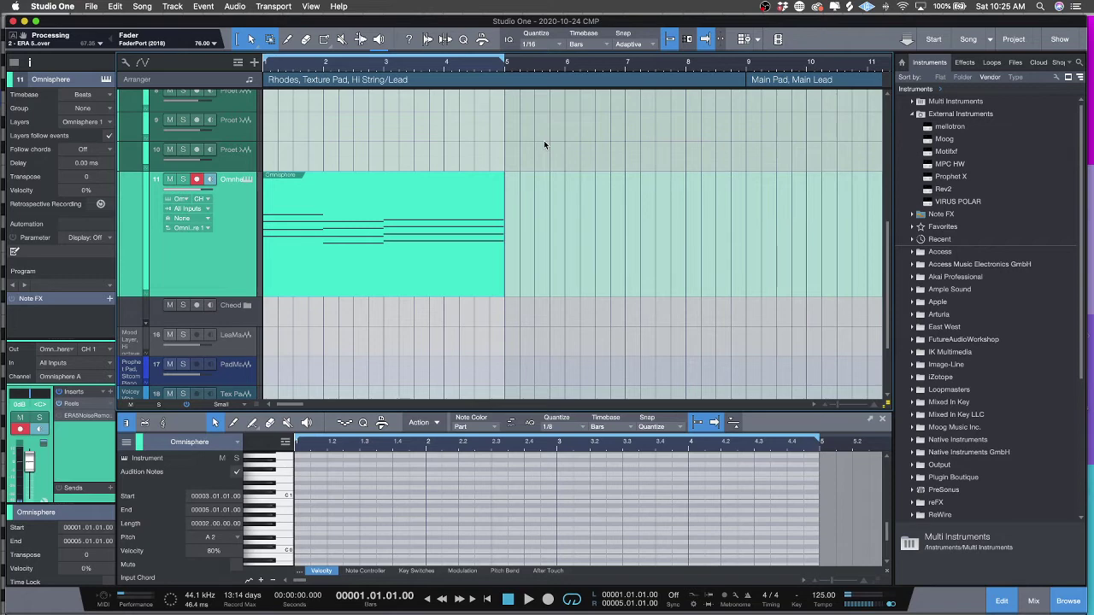
pyautogui.hscroll(3, 532, 185)
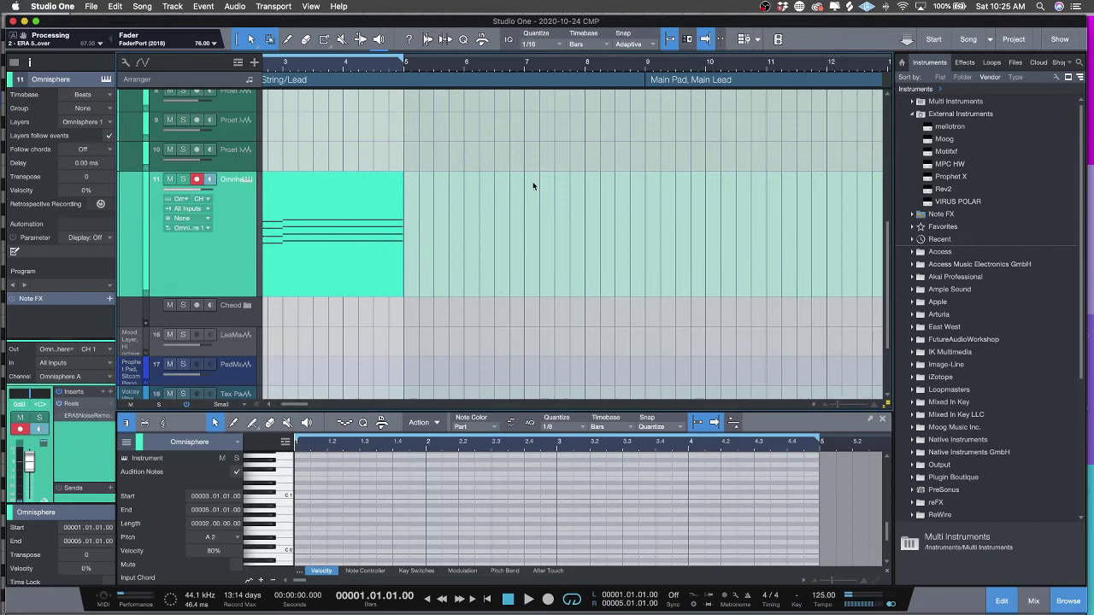
pyautogui.hscroll(1, 532, 182)
pyautogui.hscroll(-5, 504, 182)
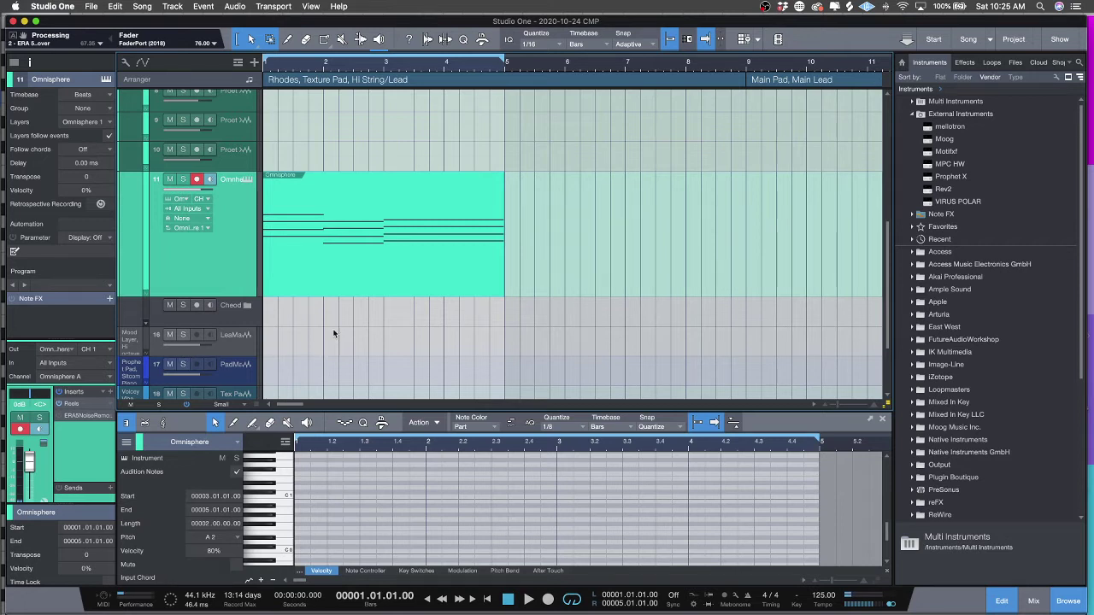
# Step: Open ERA 5 Noise Remover, drop Processing to near 0%, and audition with a slight increase
pyautogui.doubleClick(88, 416)
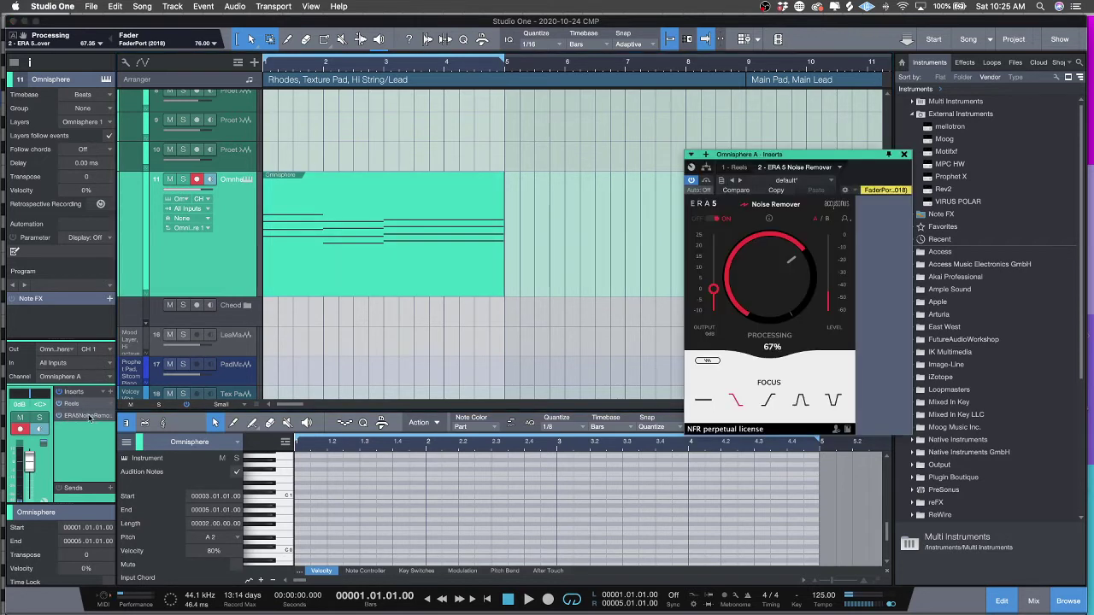
pyautogui.moveTo(749, 273); pyautogui.dragTo(827, 460)
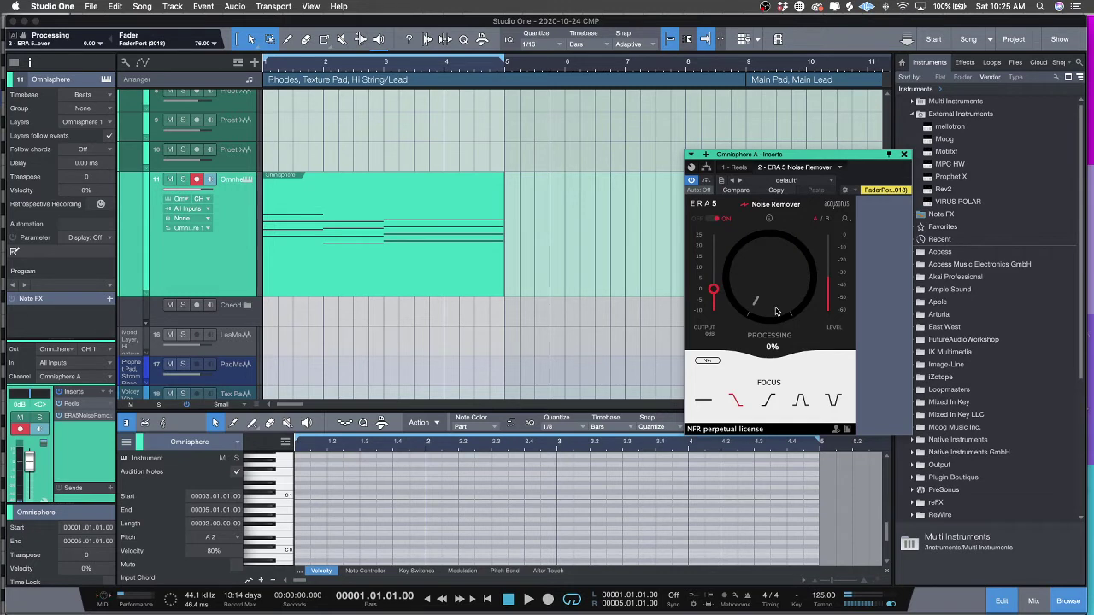
pyautogui.press('space')
pyautogui.moveTo(776, 312); pyautogui.dragTo(777, 301)
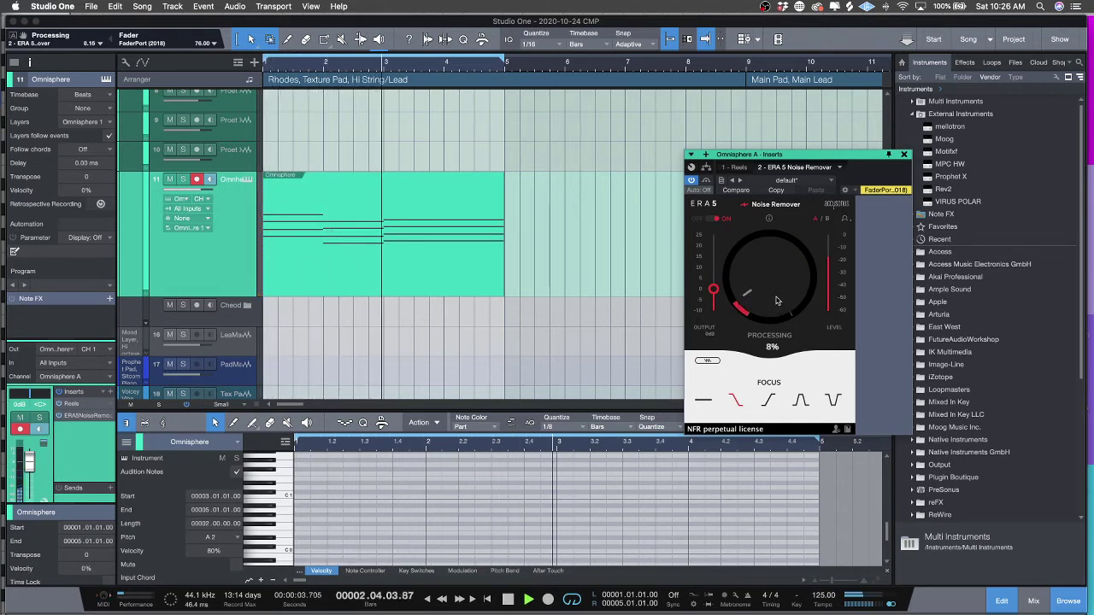
pyautogui.press('space')
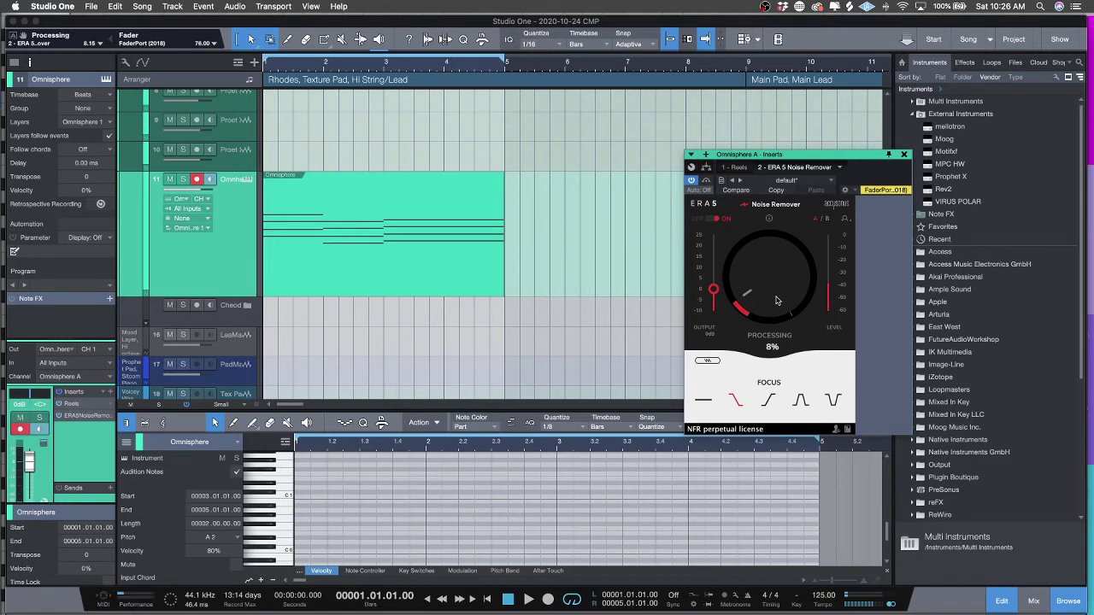
# Step: During playback, raise Processing stepwise through about 27% and 64% up to 82%
pyautogui.press('space')
pyautogui.moveTo(777, 300); pyautogui.dragTo(781, 242)
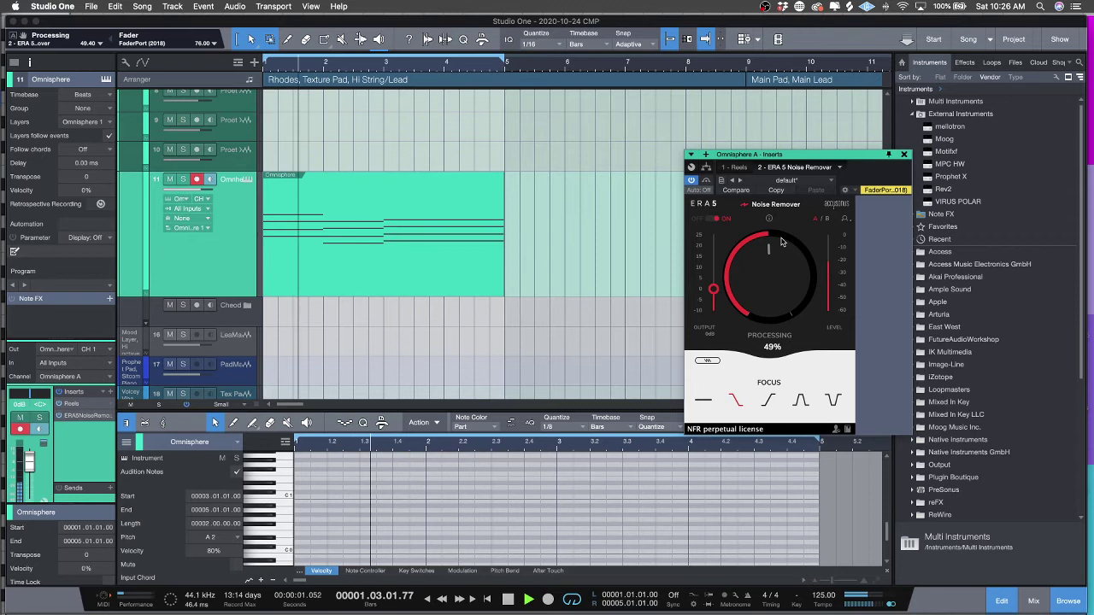
pyautogui.moveTo(781, 242); pyautogui.dragTo(783, 211)
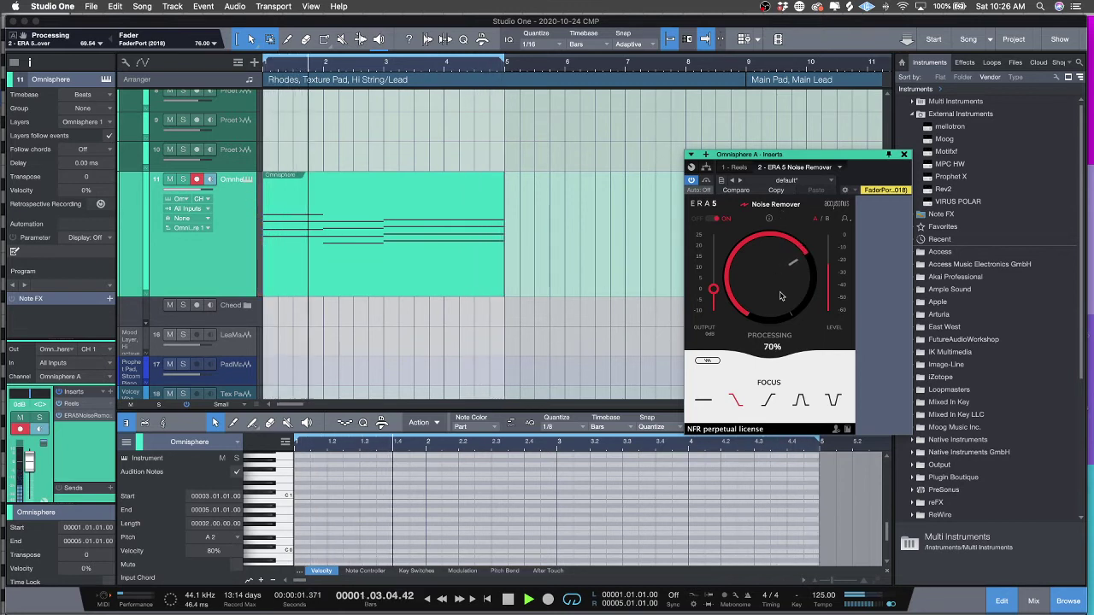
pyautogui.moveTo(780, 289); pyautogui.dragTo(783, 278)
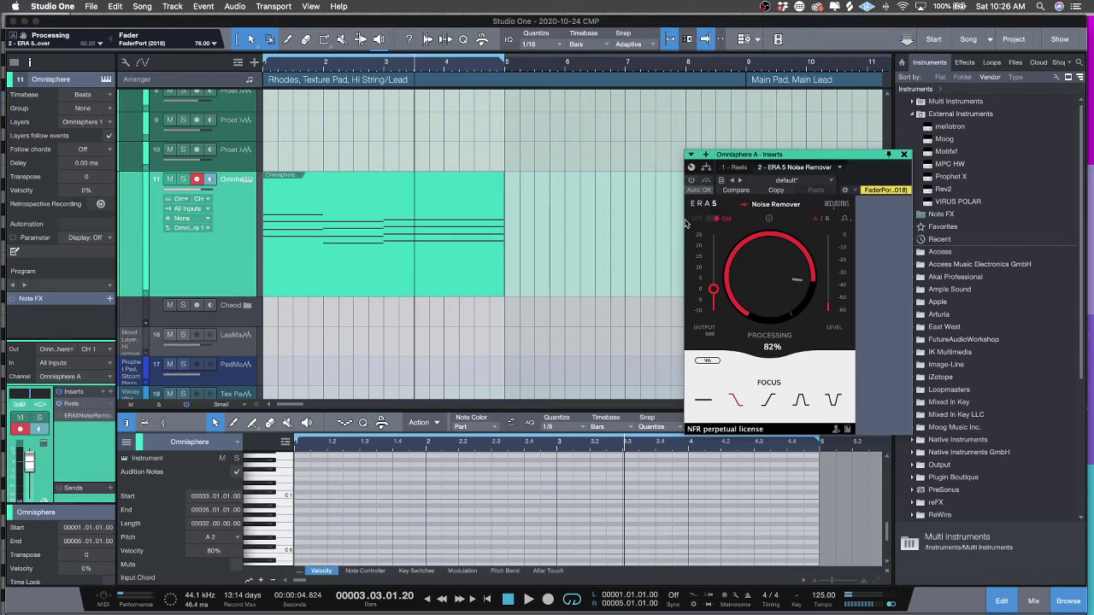
pyautogui.press('Home')
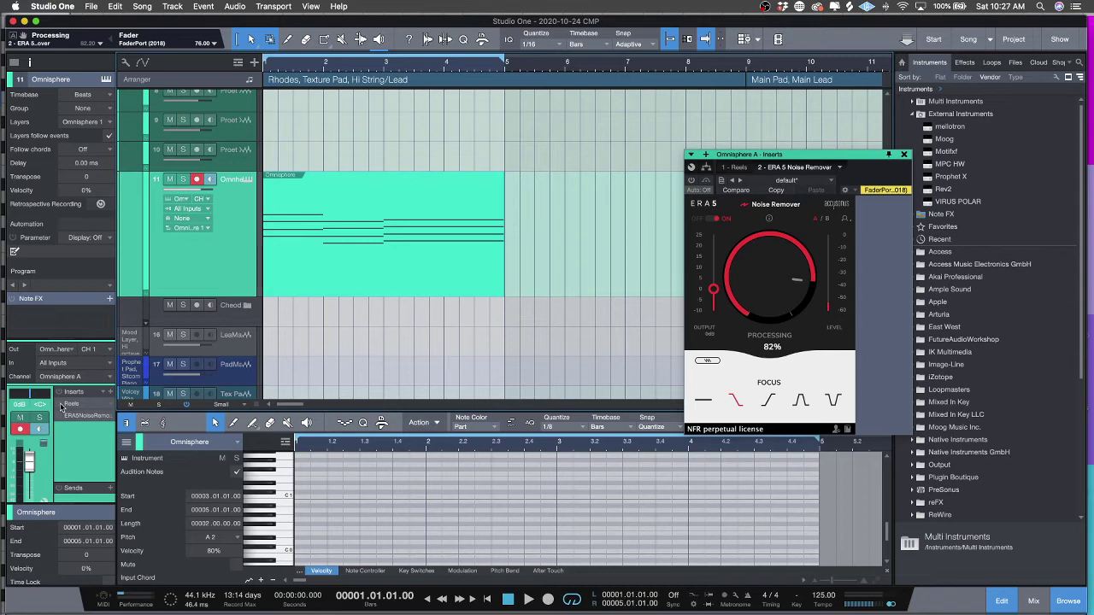
pyautogui.moveTo(88, 609)
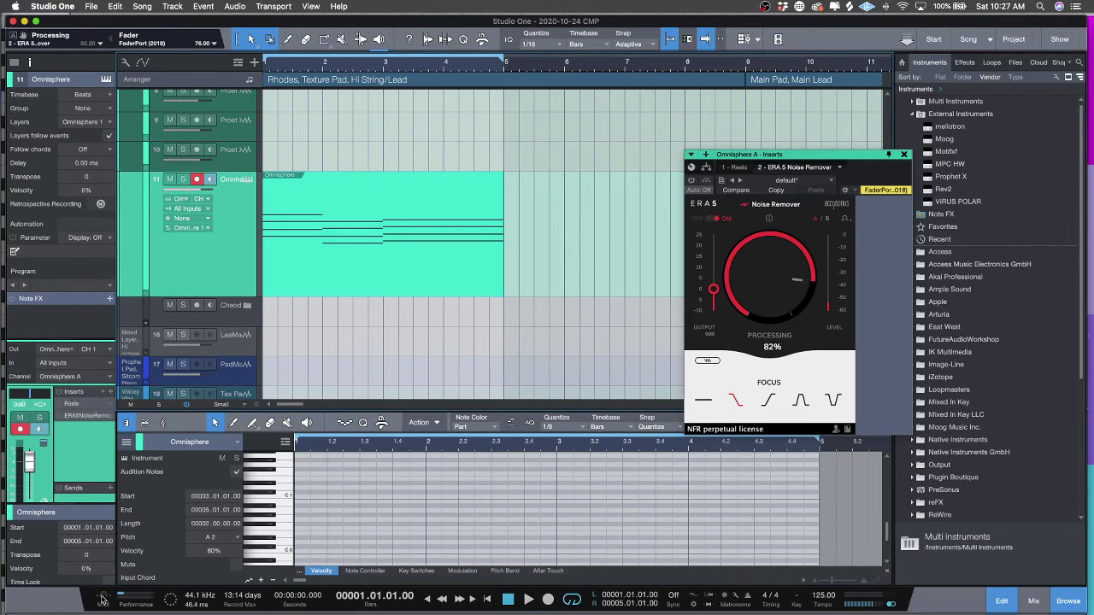
pyautogui.click(128, 599)
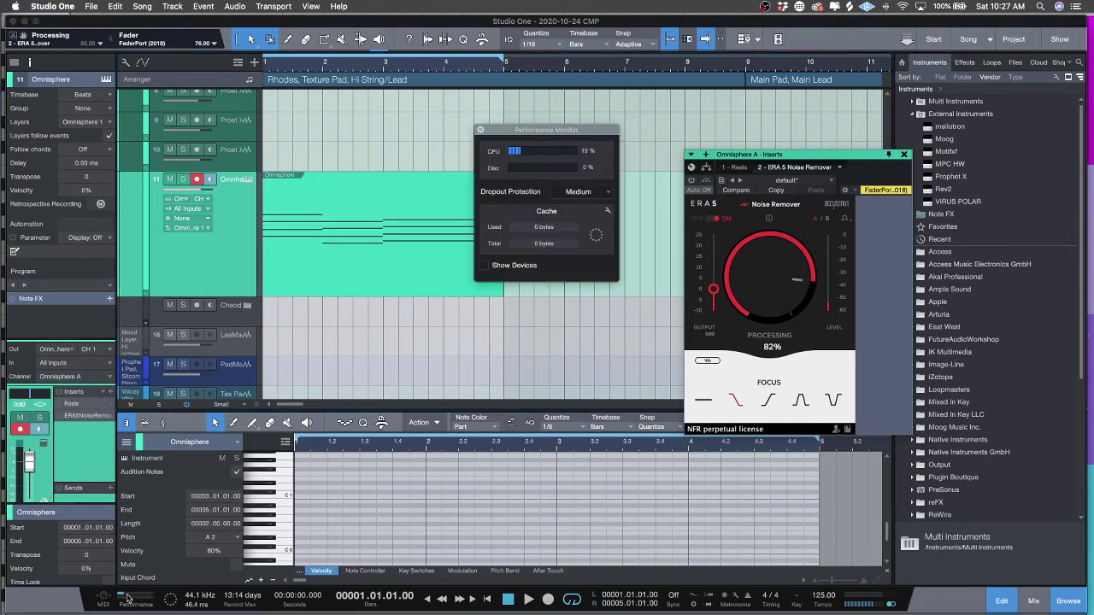
pyautogui.click(485, 266)
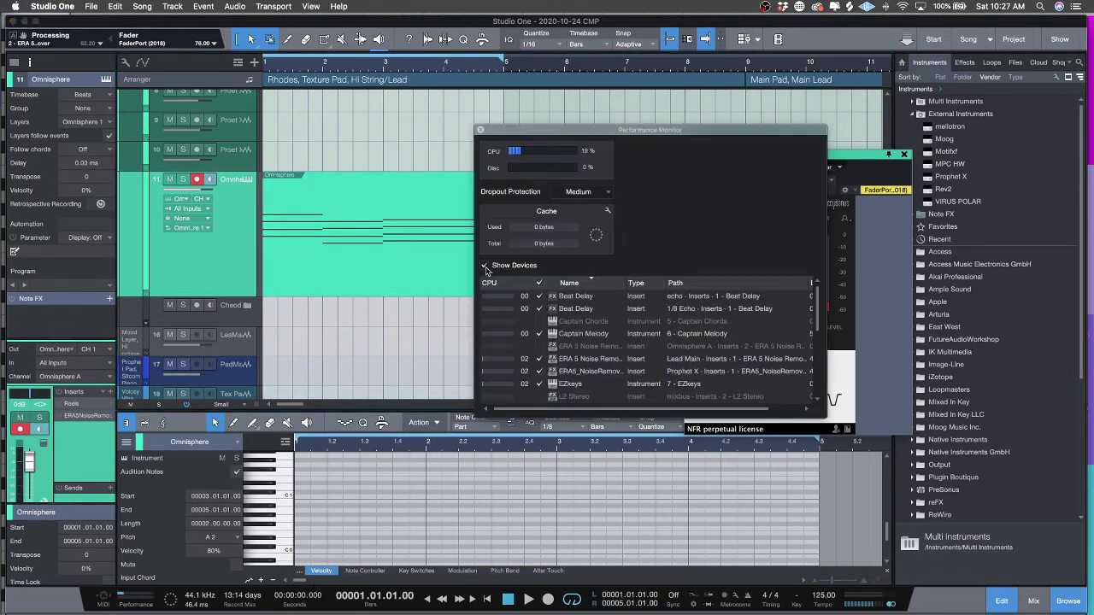
pyautogui.scroll(-2, 572, 328)
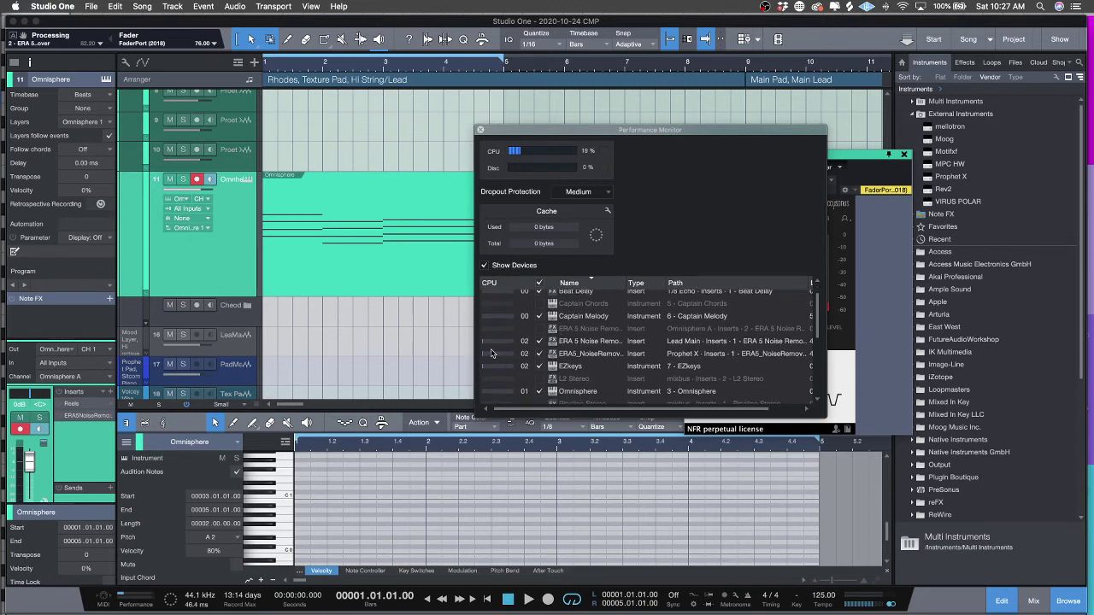
pyautogui.click(481, 129)
pyautogui.scroll(-2, 483, 130)
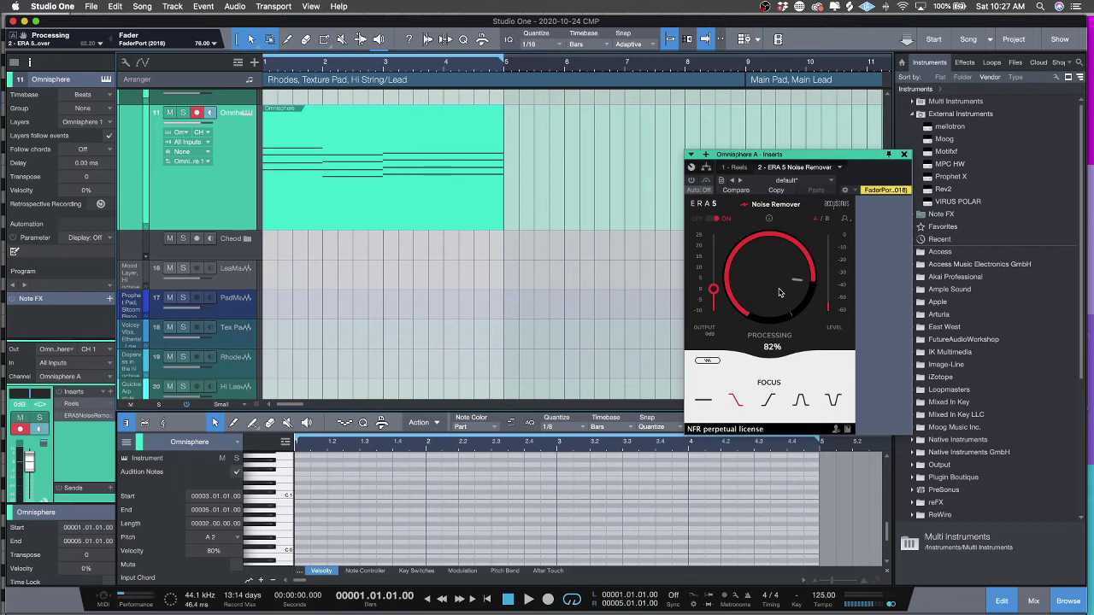
pyautogui.click(704, 402)
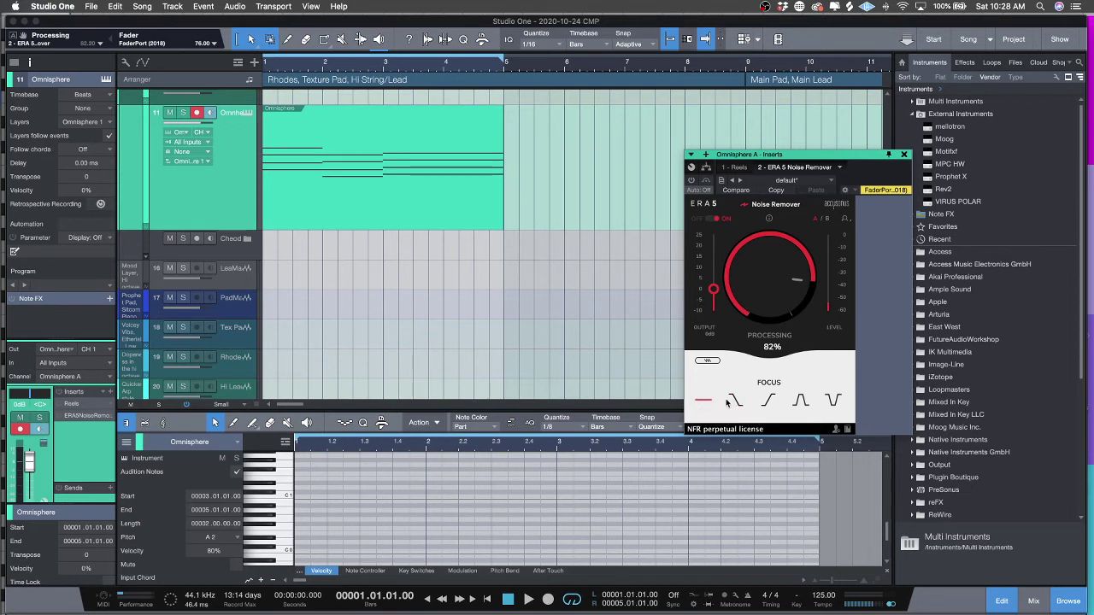
pyautogui.click(734, 401)
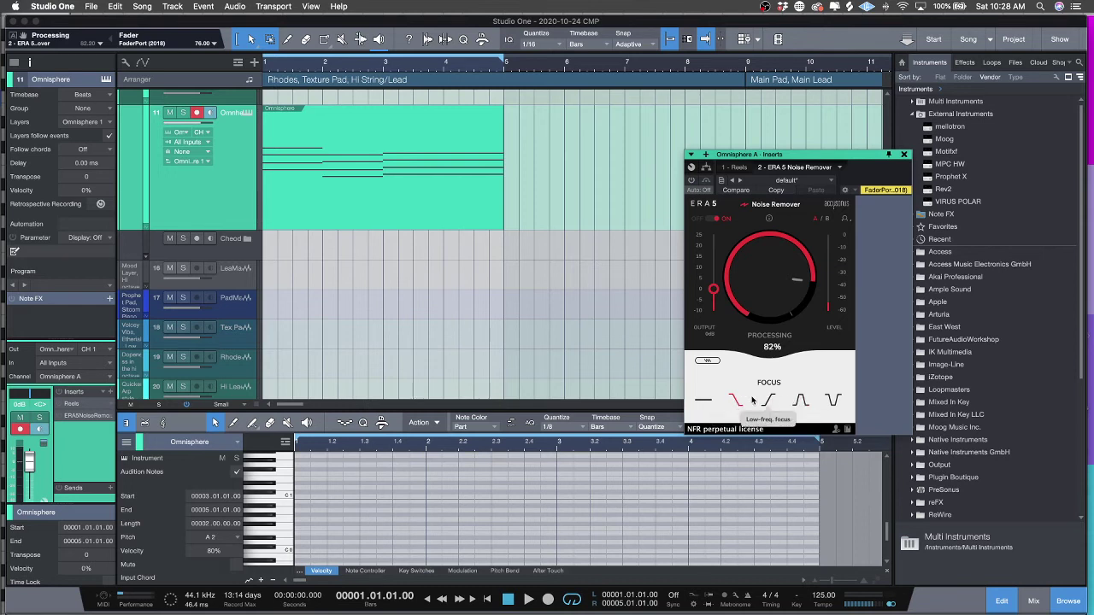
pyautogui.click(767, 401)
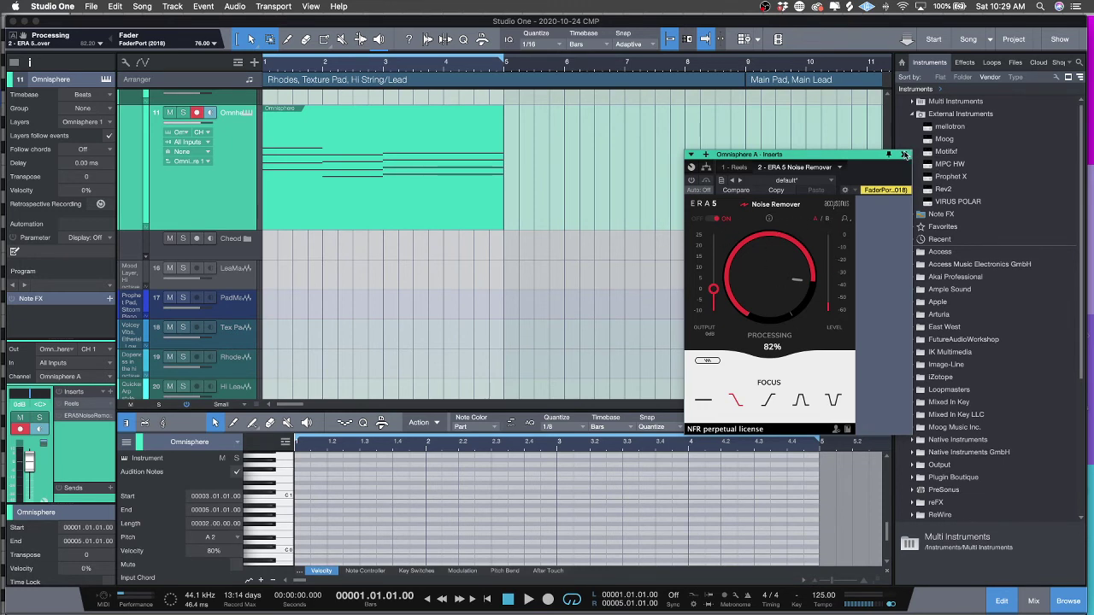
# Step: Close the ERA 5 Noise Remover plugin window
pyautogui.click(905, 155)
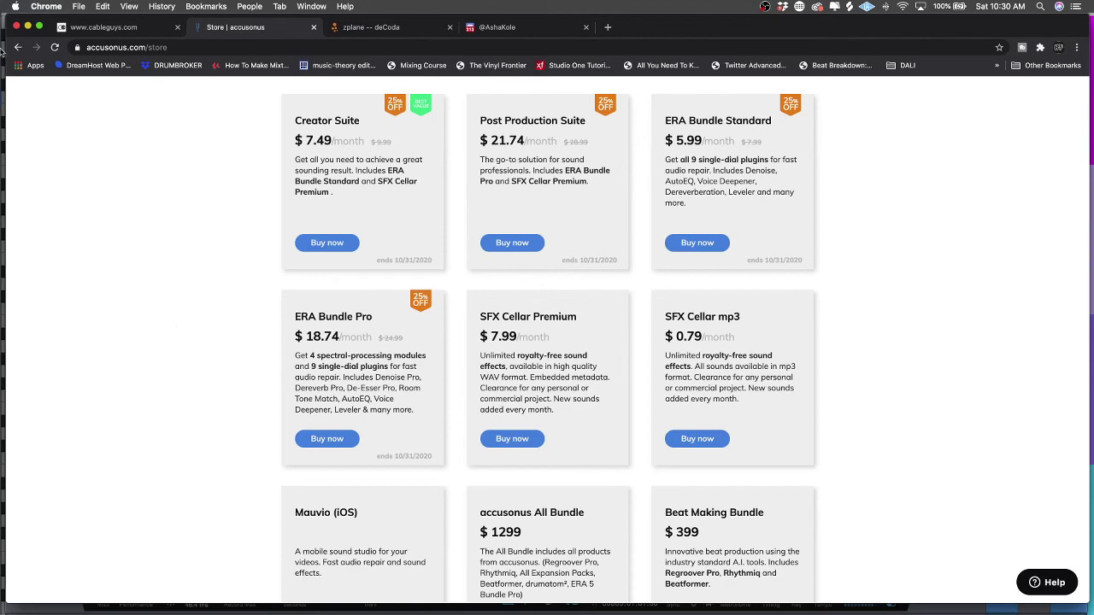
# Step: Minimize Chrome and reopen the ERA5 Noise Remover from the Omnisphere Inserts list
pyautogui.click(28, 27)
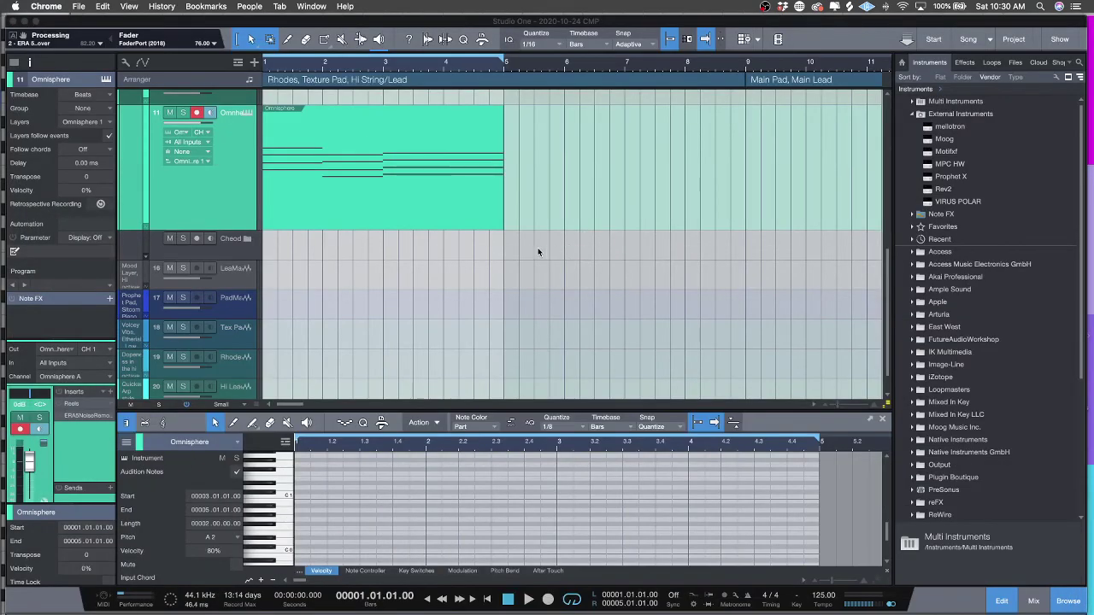
pyautogui.doubleClick(89, 416)
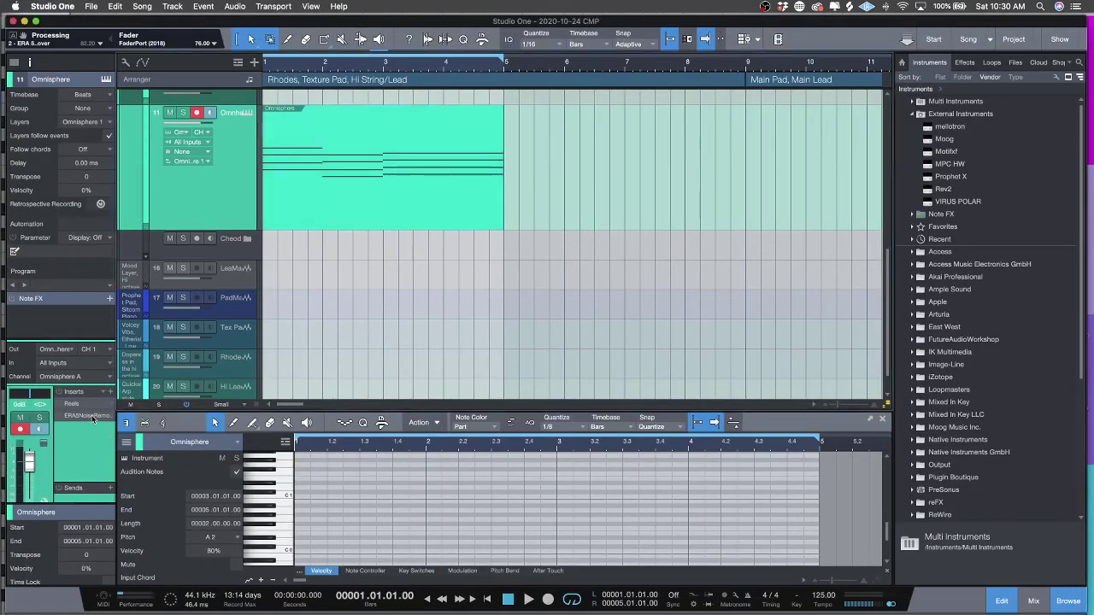